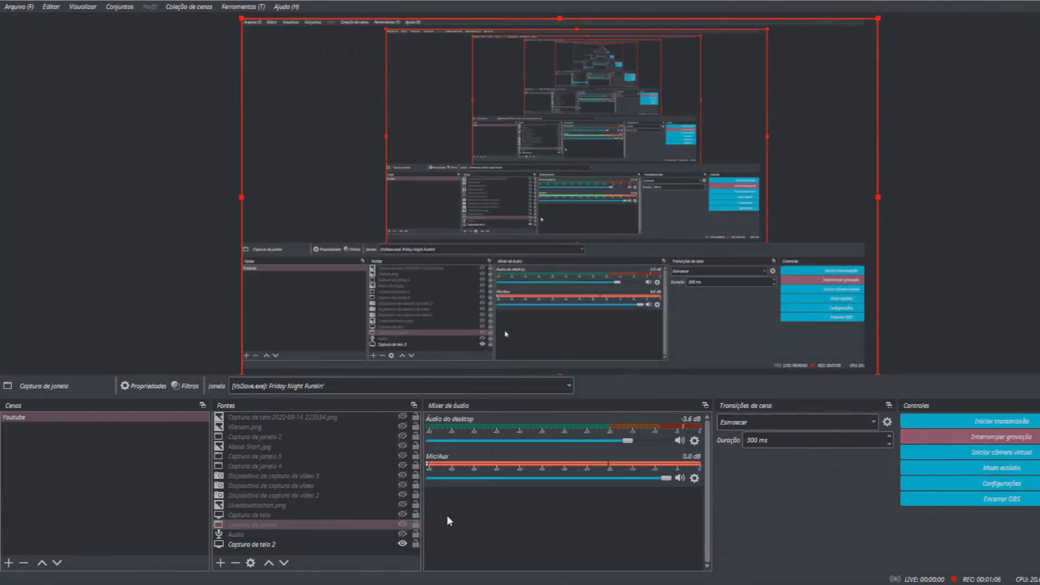
# Select two scene sources in the Fontes list, deselect them, and switch to the browser
pyautogui.click(326, 446)
pyautogui.click(217, 428)
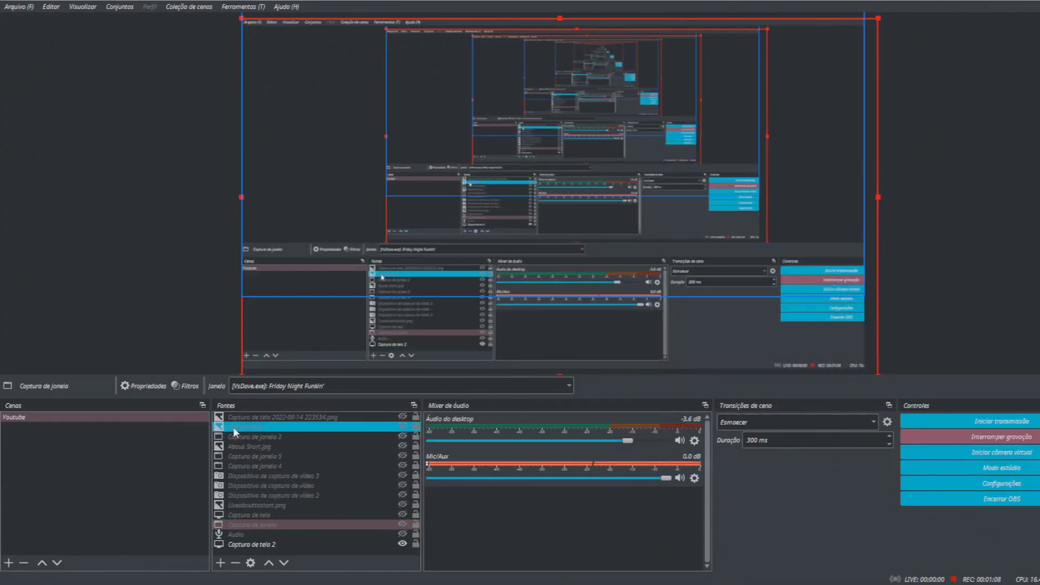
pyautogui.click(684, 22)
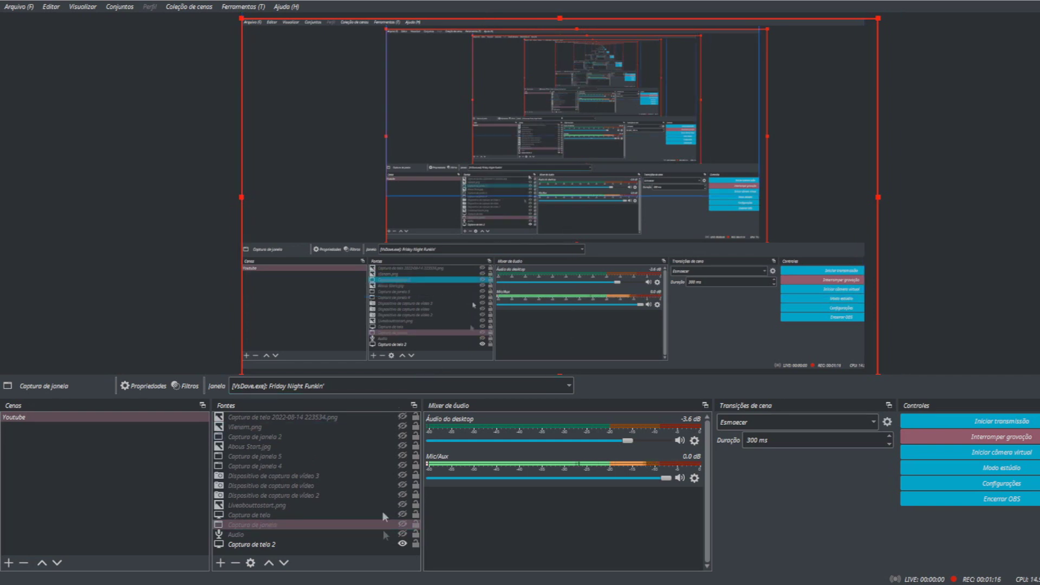
pyautogui.hotkey('alt', 'Tab')
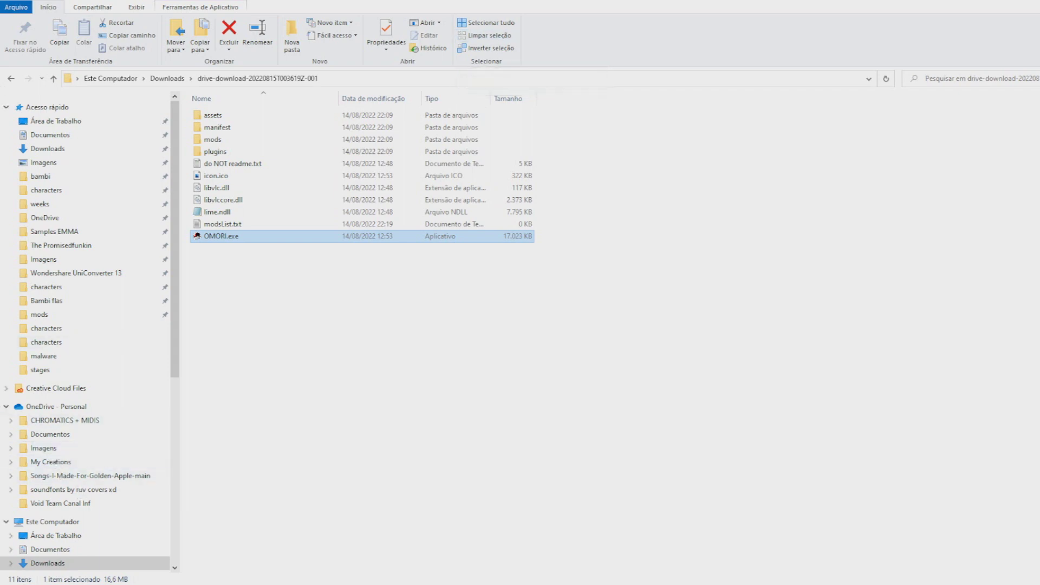
pyautogui.hotkey('alt', 'Tab')
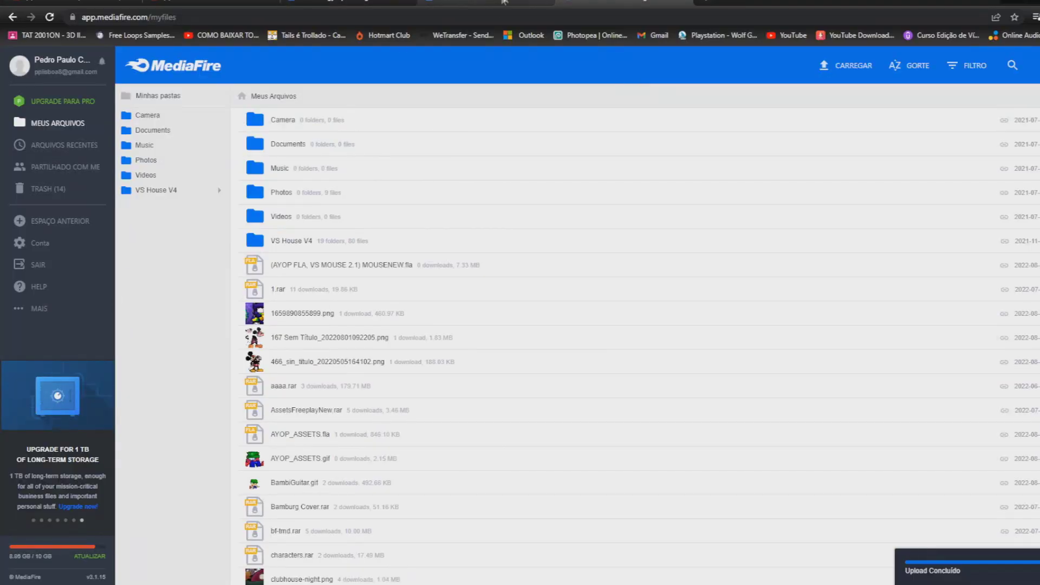
# Translate 'mais de vinte minutos' on translate.google.com.br, then return to OBS Studio
pyautogui.click(488, 4)
pyautogui.write('tra')
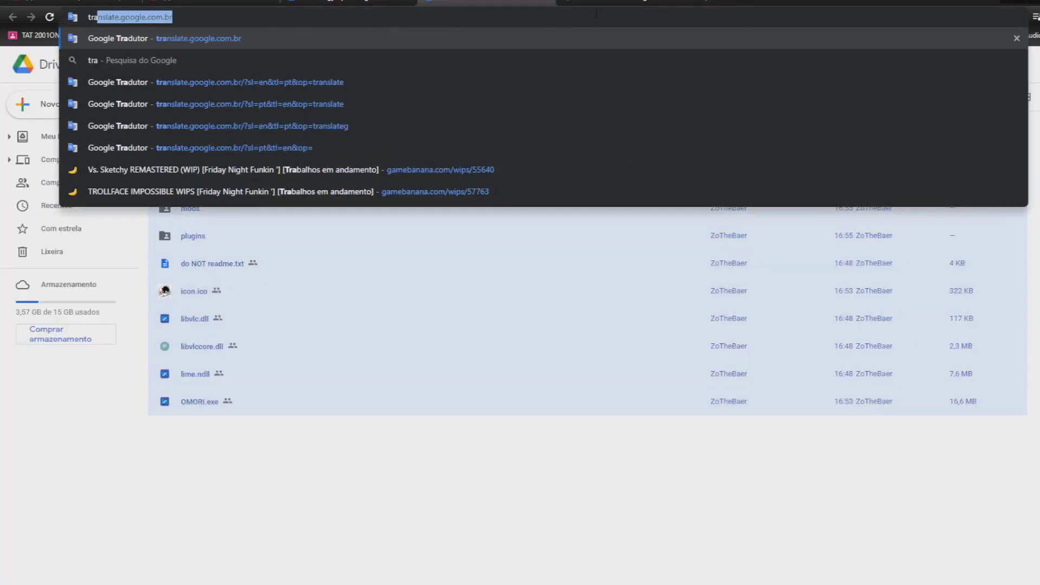
pyautogui.press('Return')
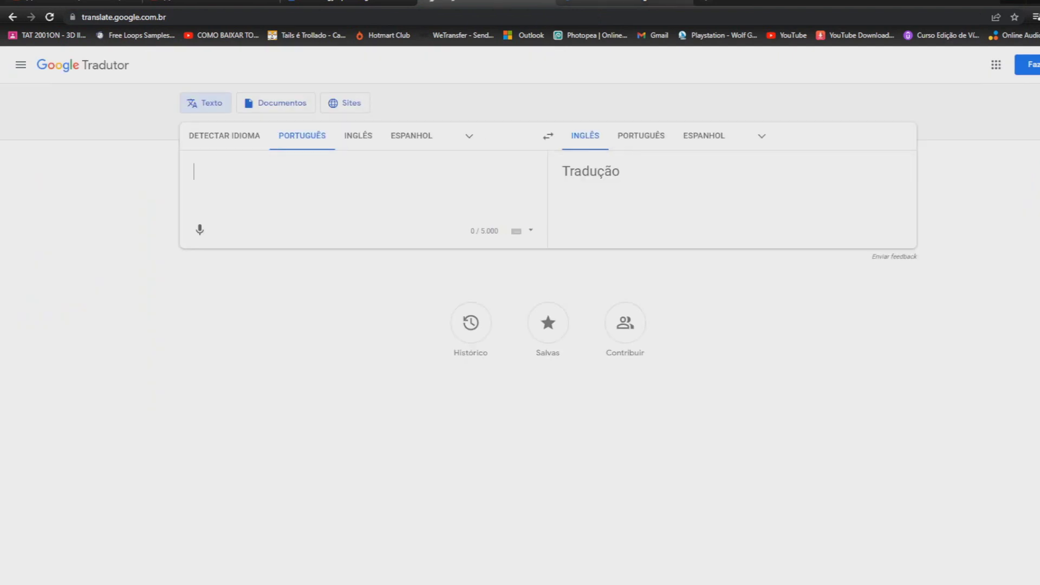
pyautogui.write('mais de')
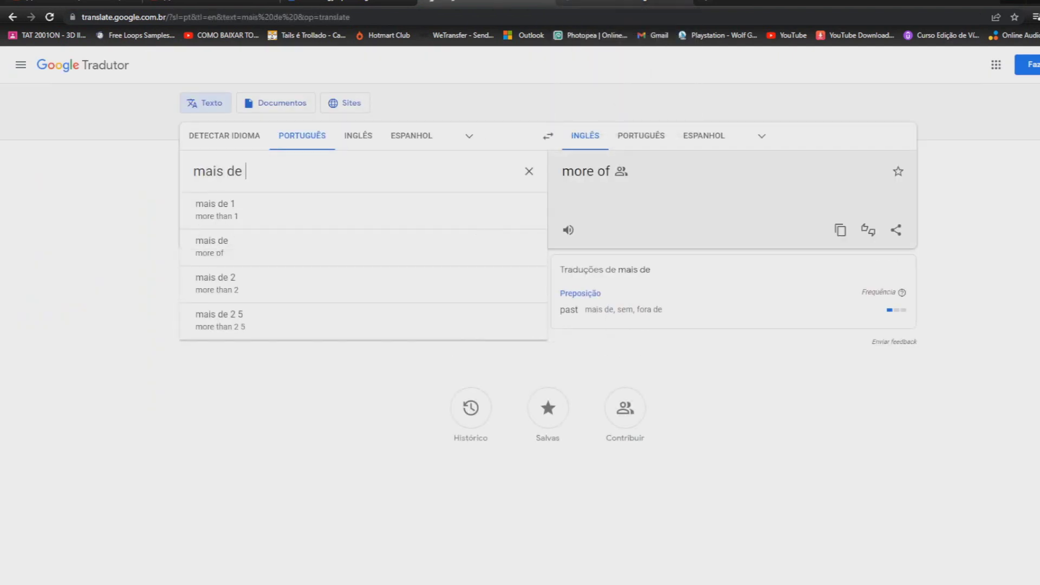
pyautogui.write(' vinte minutos')
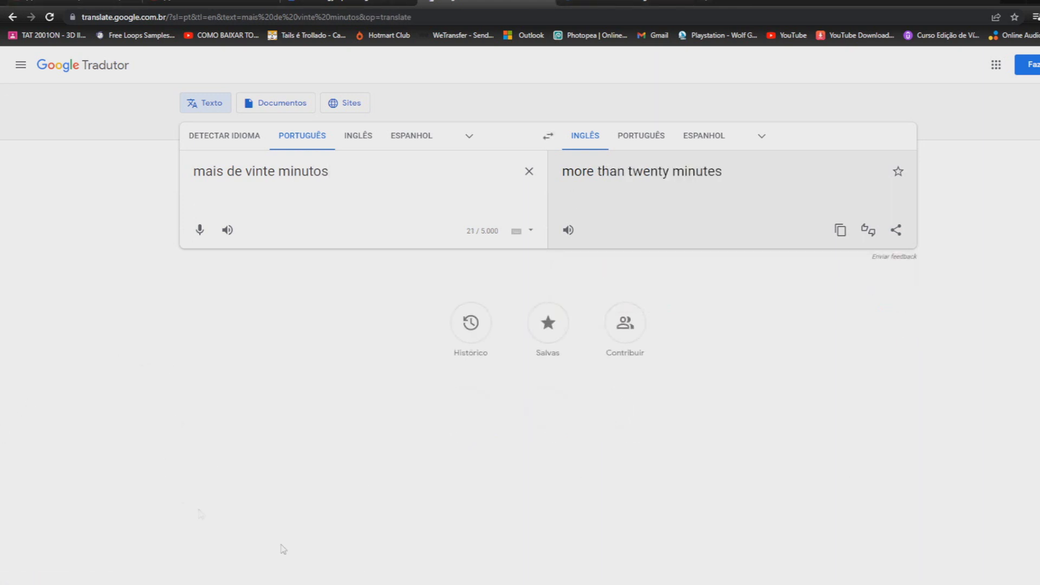
pyautogui.hotkey('alt', 'Tab')
pyautogui.hotkey('alt', 'Tab')
pyautogui.hotkey('alt', 'Tab')
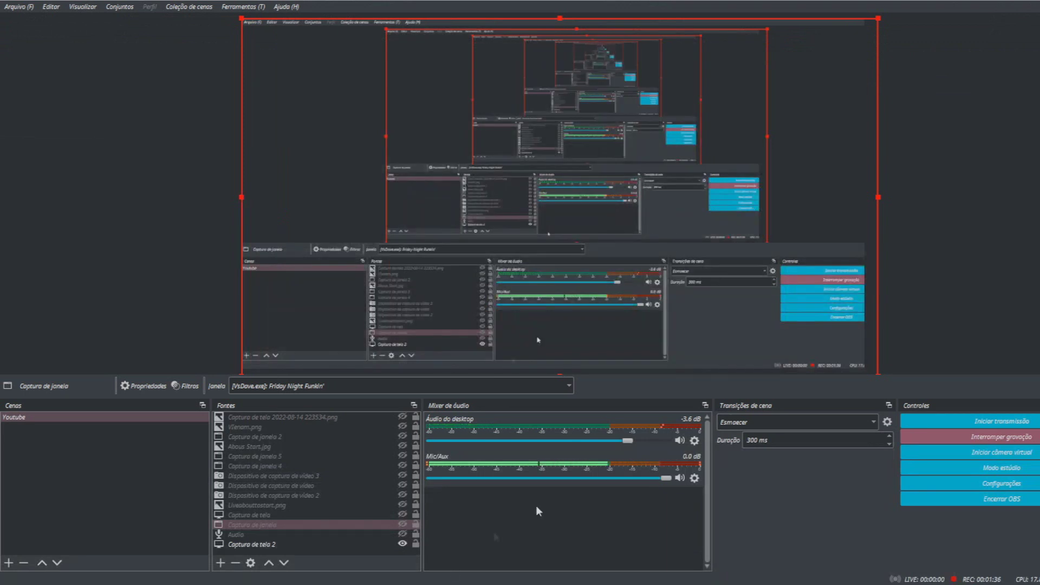